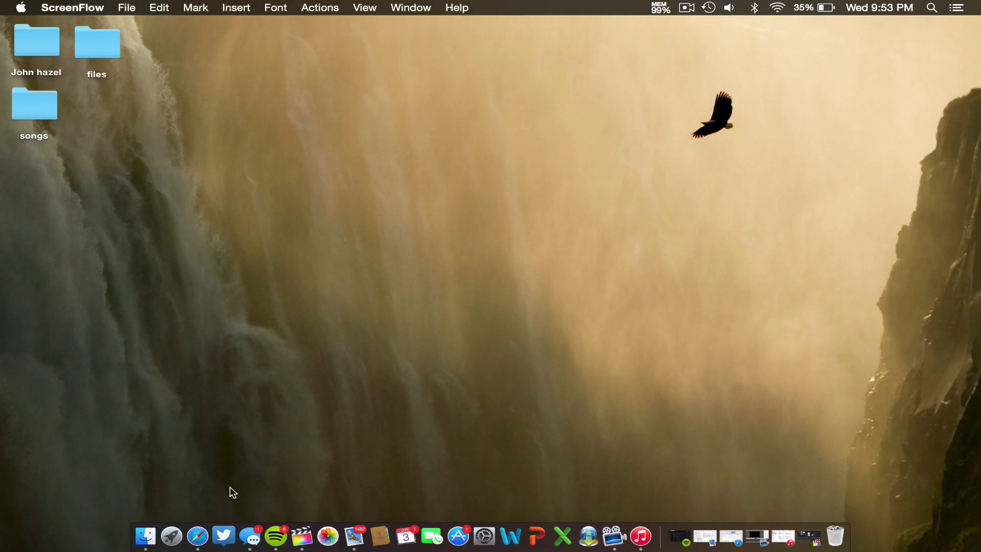
Switch to Safari and examine iosreg.com's UDID registration and certificate packages, their prices, and the reasons to buy
click(199, 538)
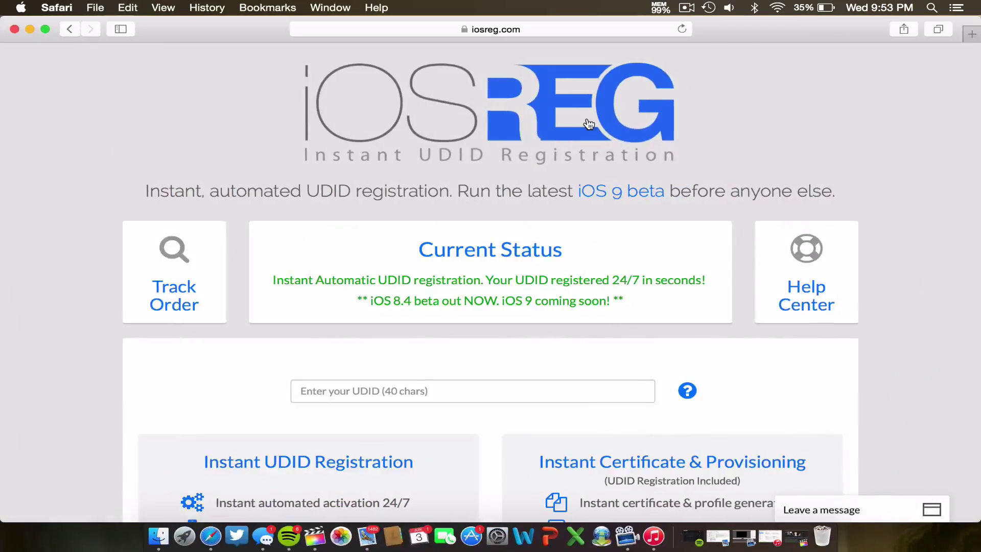
click(537, 26)
scroll(194, 273, down, 6)
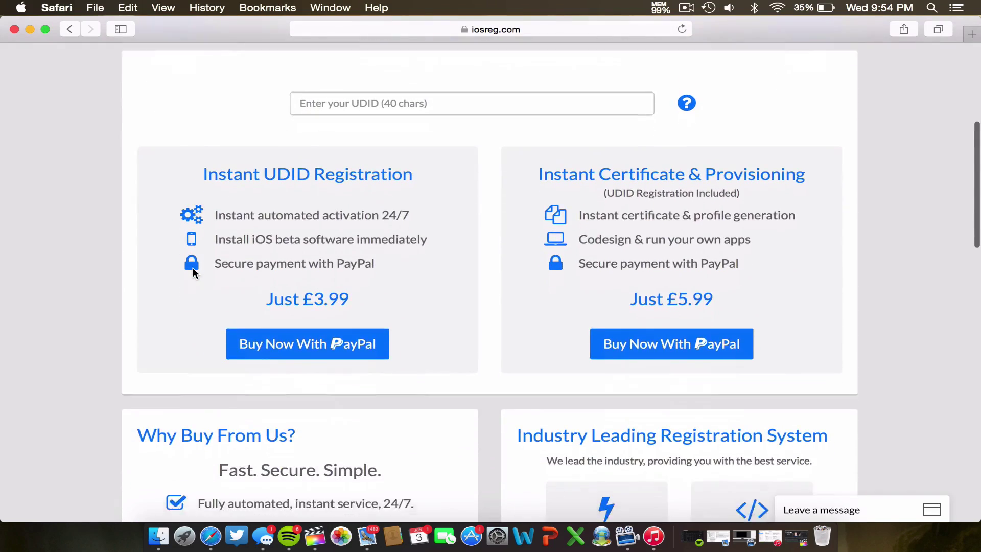
scroll(193, 274, down, 4)
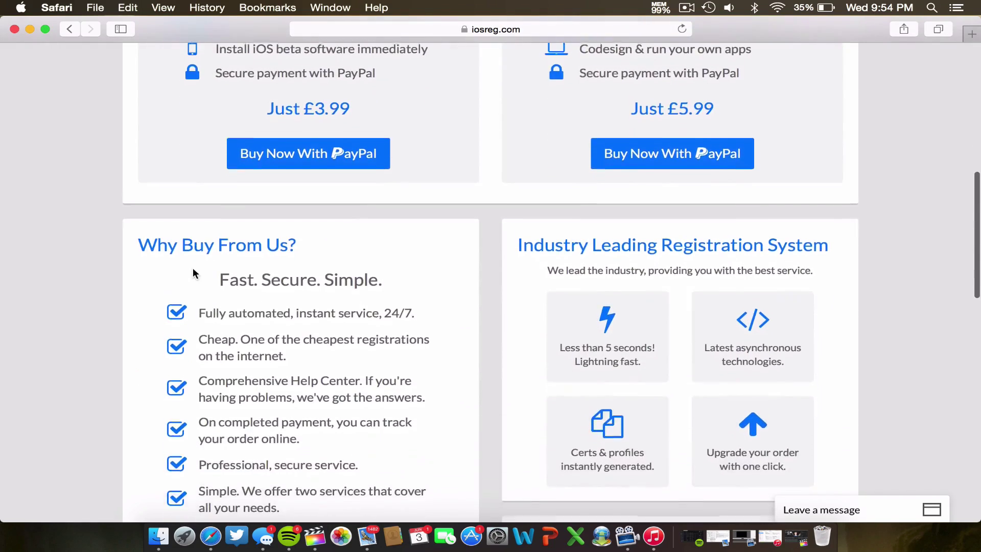
scroll(193, 271, down, 5)
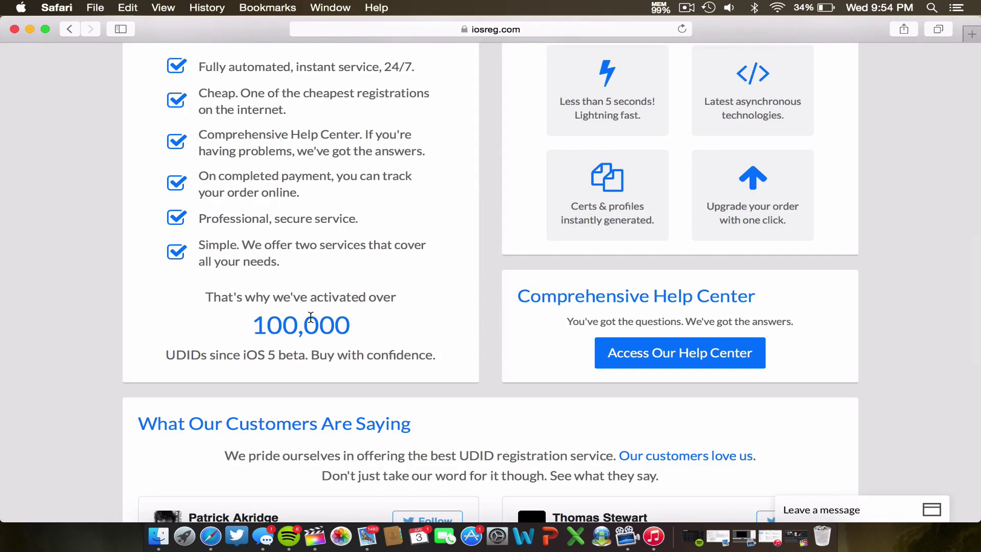
scroll(322, 316, up, 5)
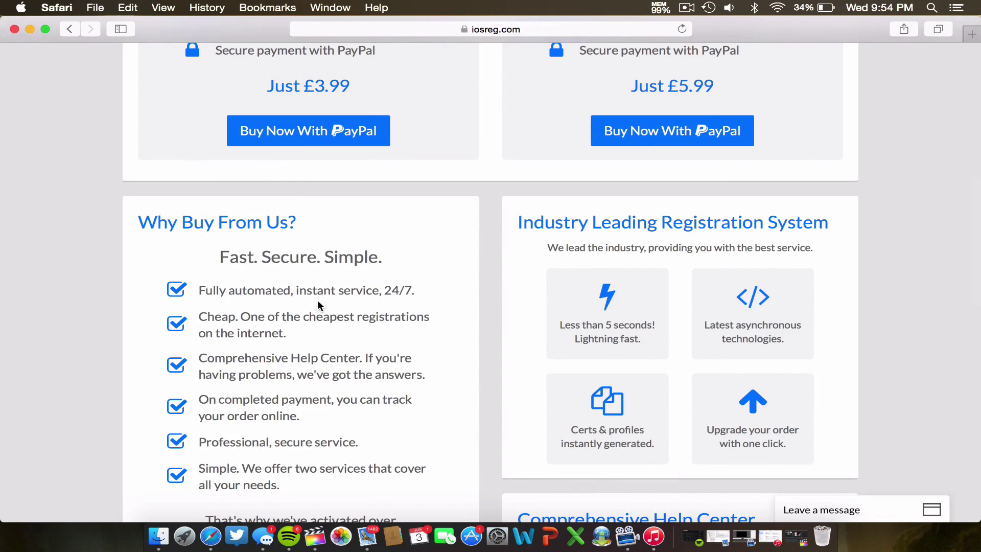
scroll(318, 301, down, 1)
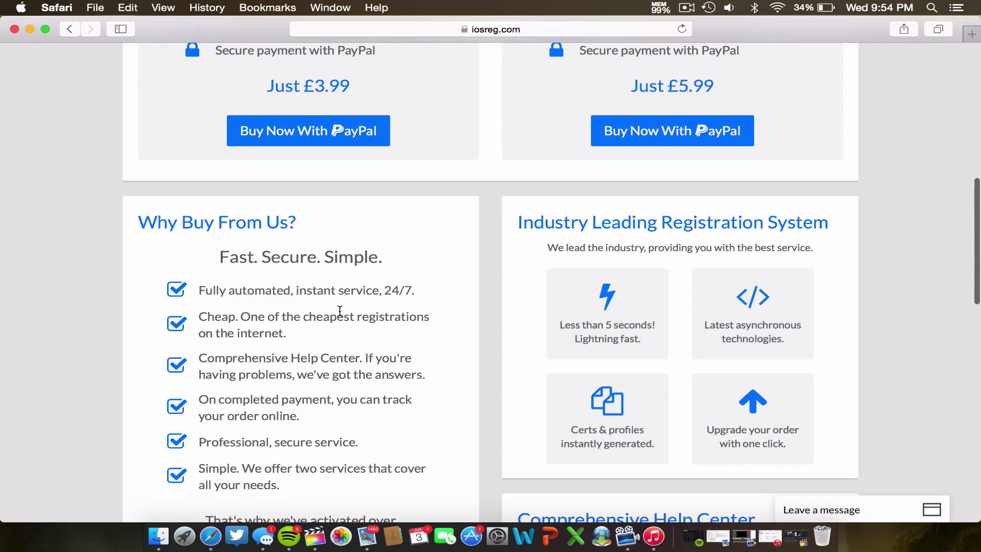
scroll(332, 307, down, 2)
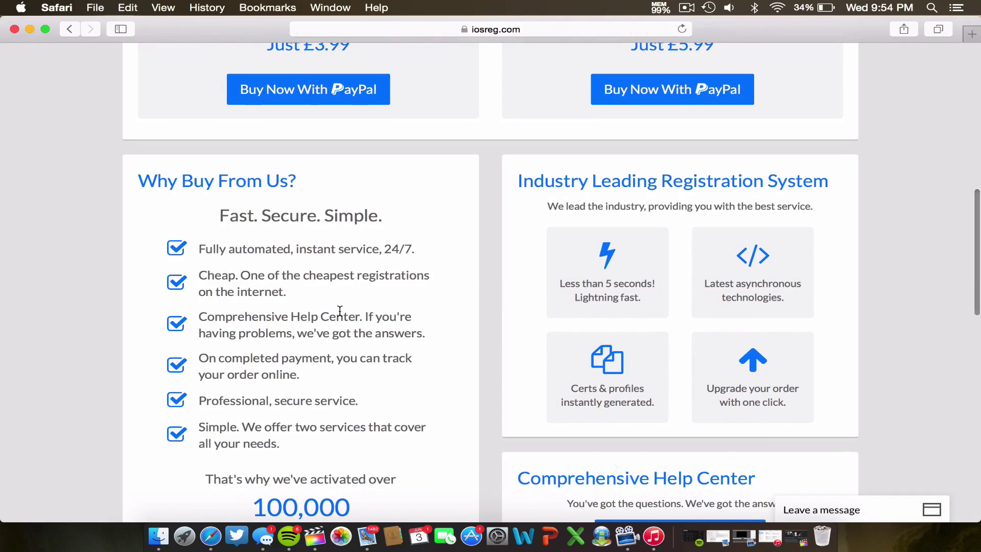
scroll(282, 425, up, 10)
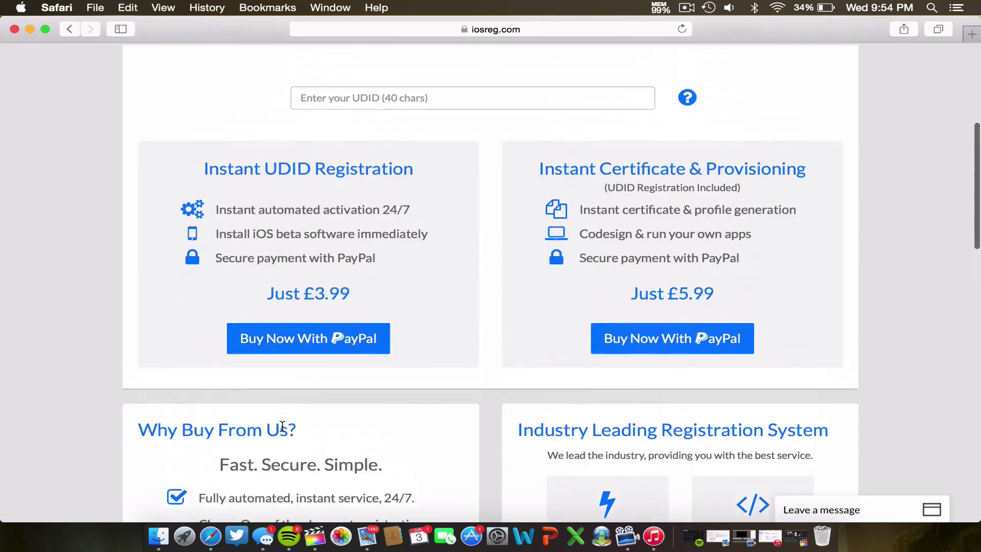
scroll(282, 427, down, 10)
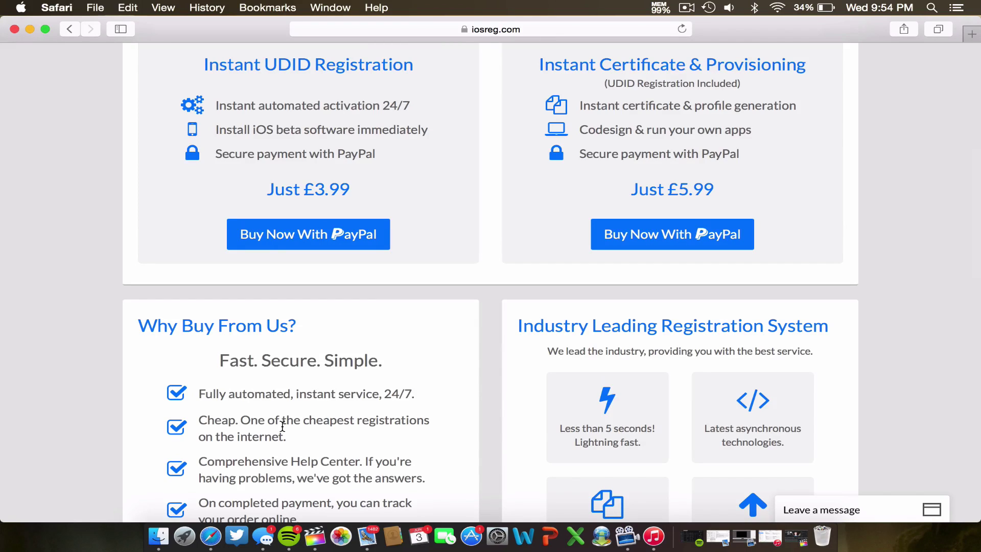
scroll(282, 426, up, 8)
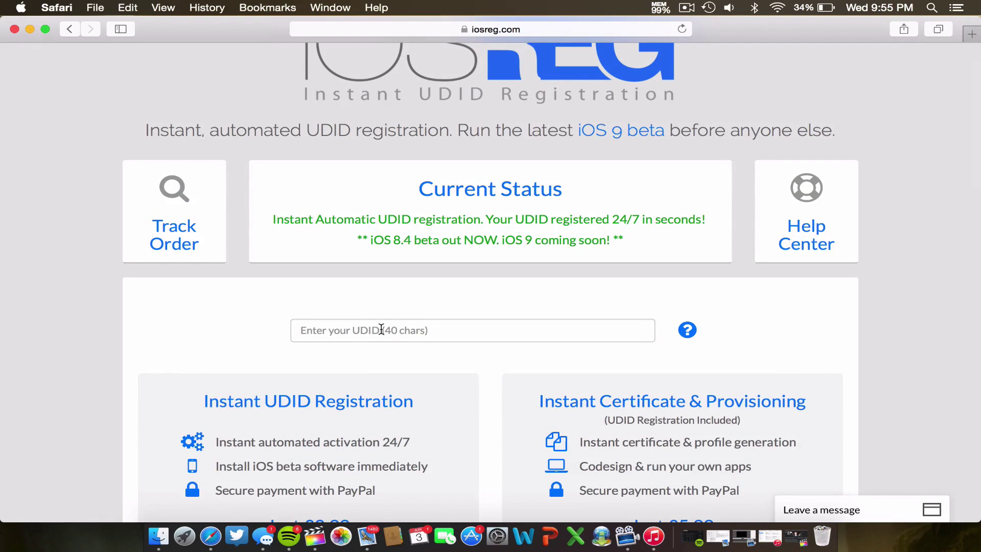
scroll(382, 329, up, 2)
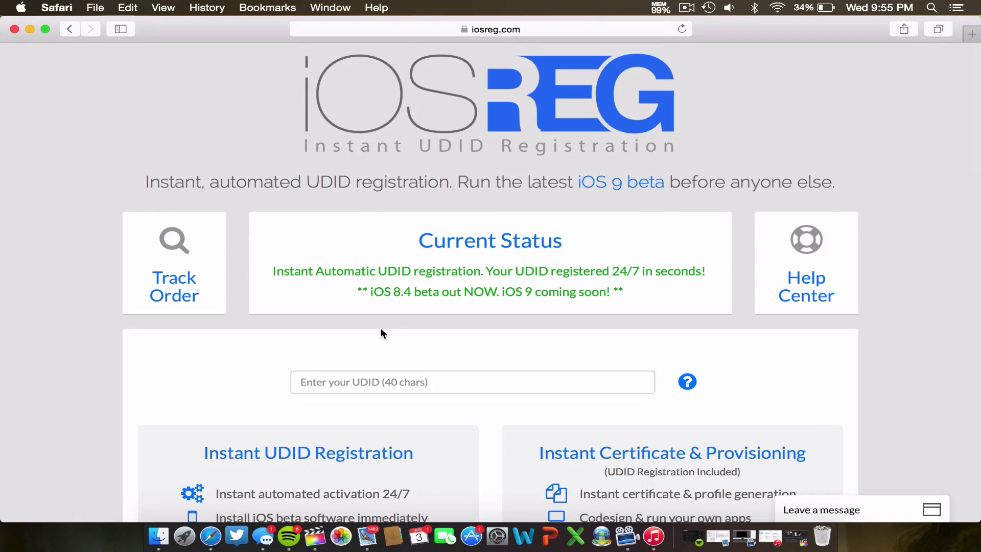
scroll(380, 333, down, 7)
scroll(307, 271, up, 1)
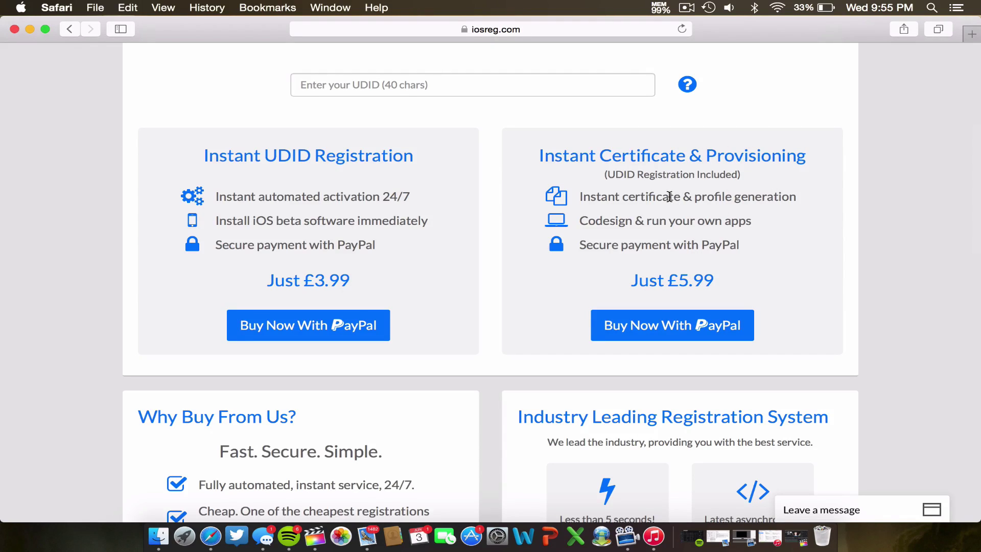
scroll(670, 193, down, 1)
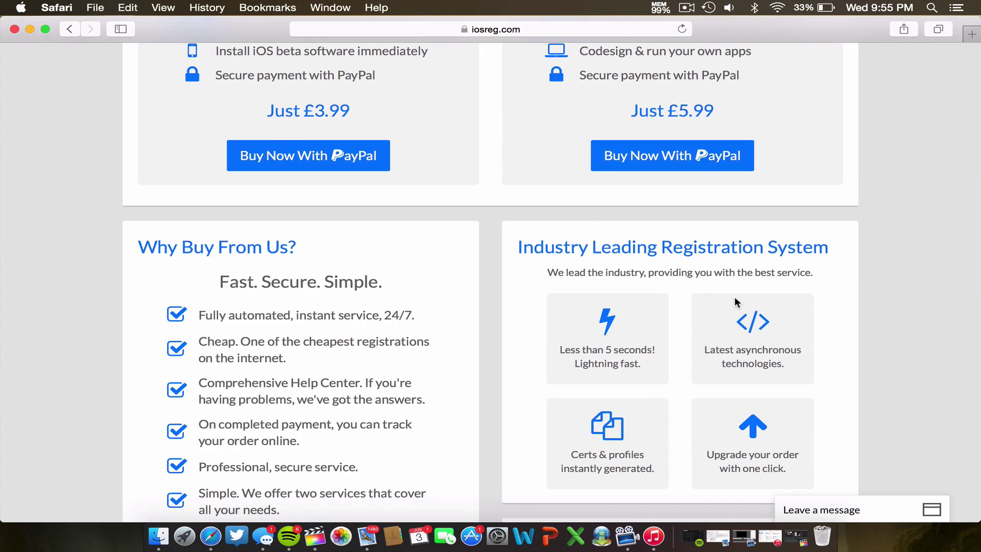
Open iOSReg's order tracking page and place the cursor in its UDID field
scroll(609, 283, up, 5)
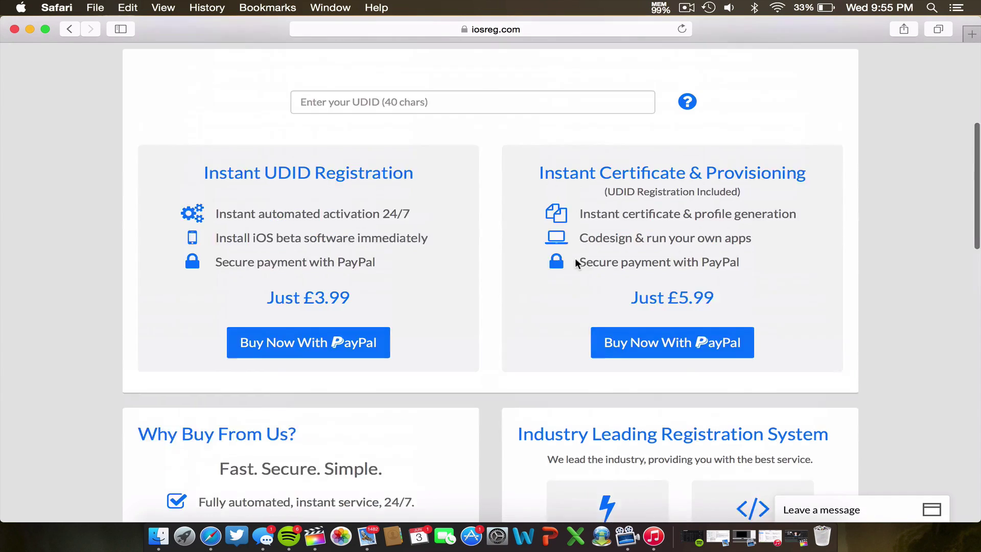
scroll(645, 294, up, 5)
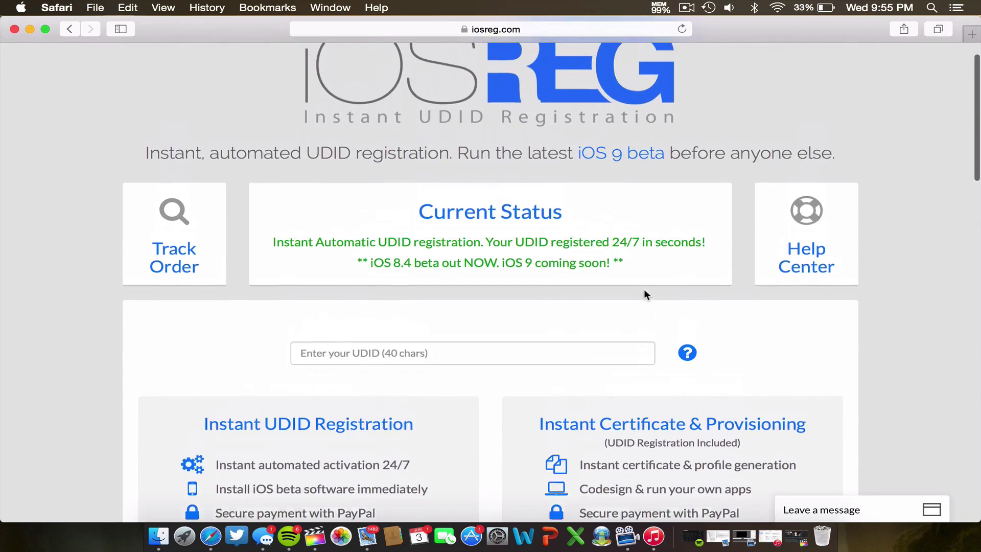
scroll(495, 320, down, 2)
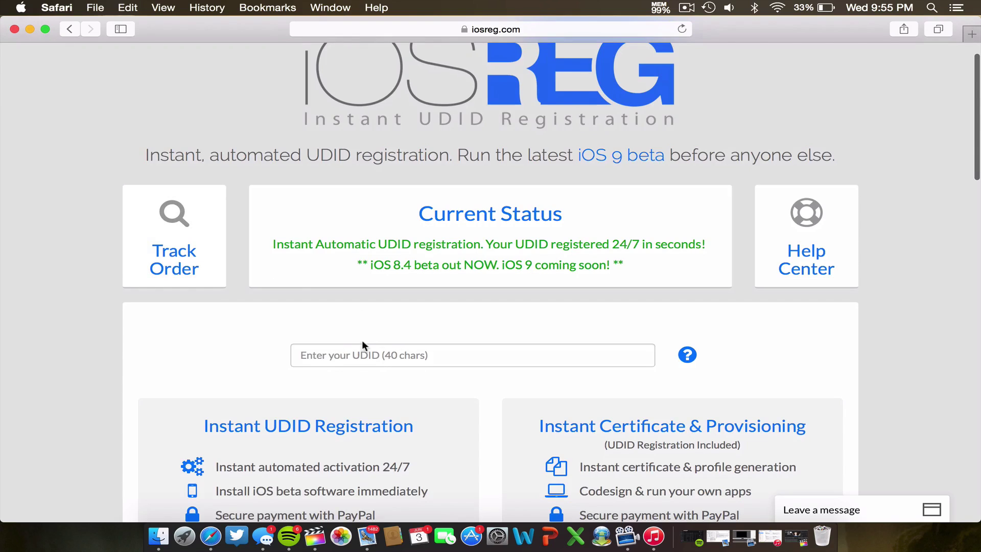
click(215, 244)
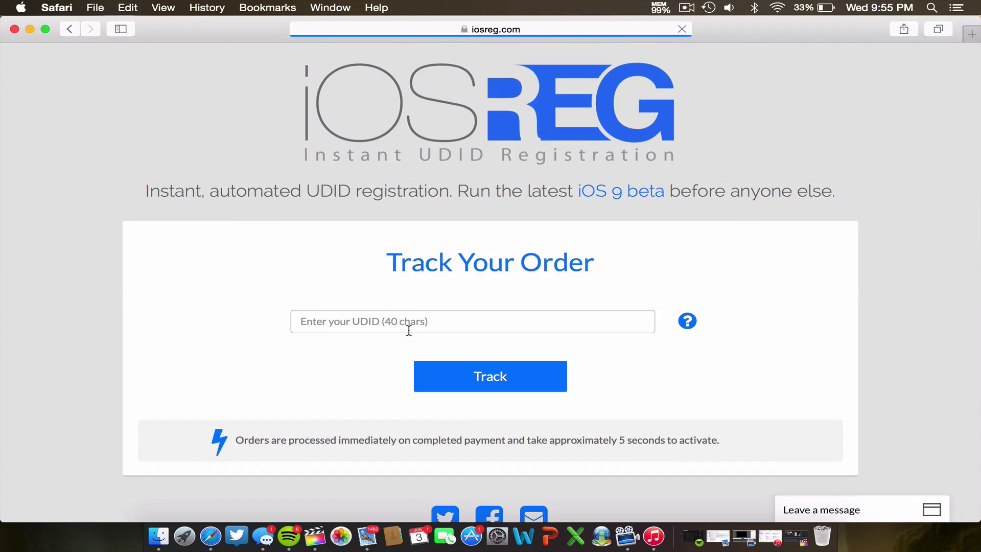
click(377, 323)
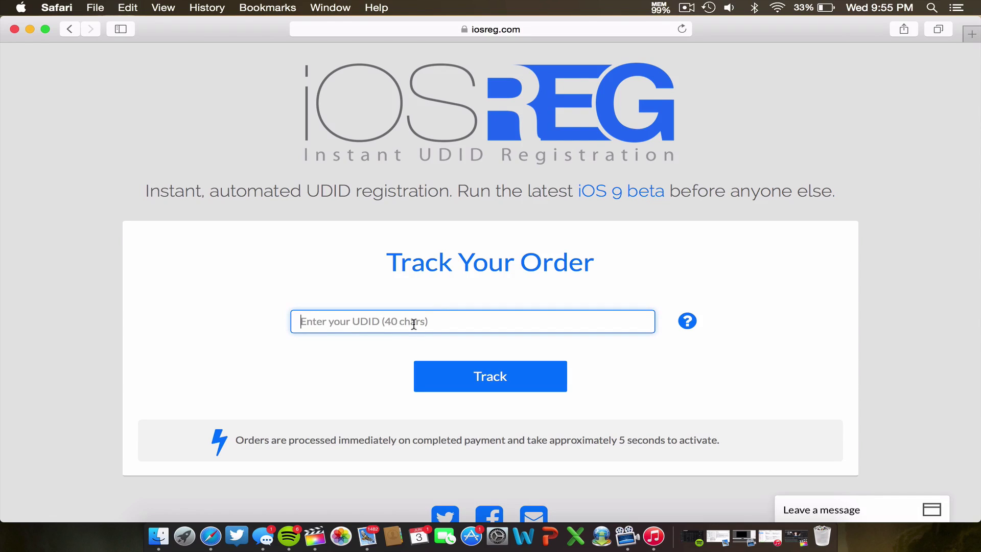
click(544, 29)
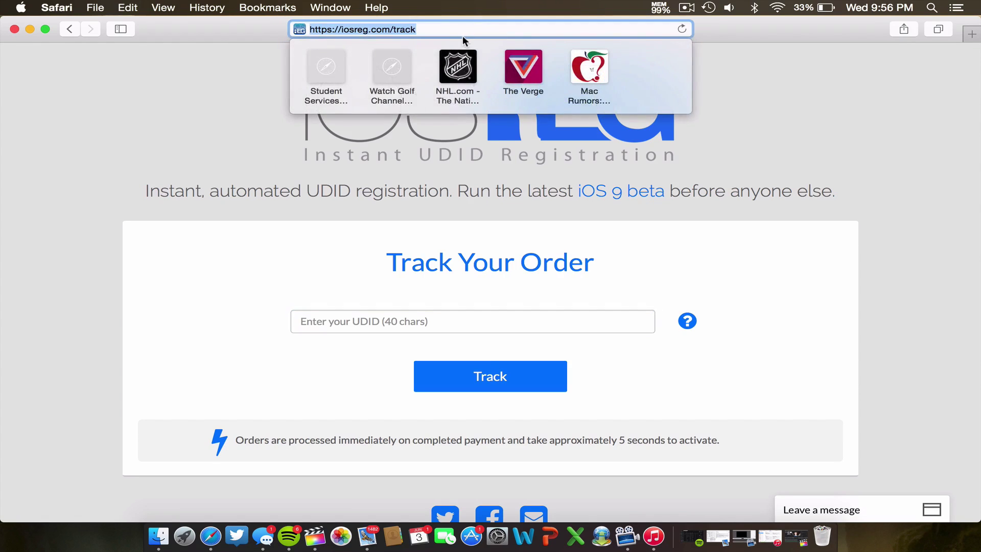
click(403, 29)
drag(392, 29, 438, 29)
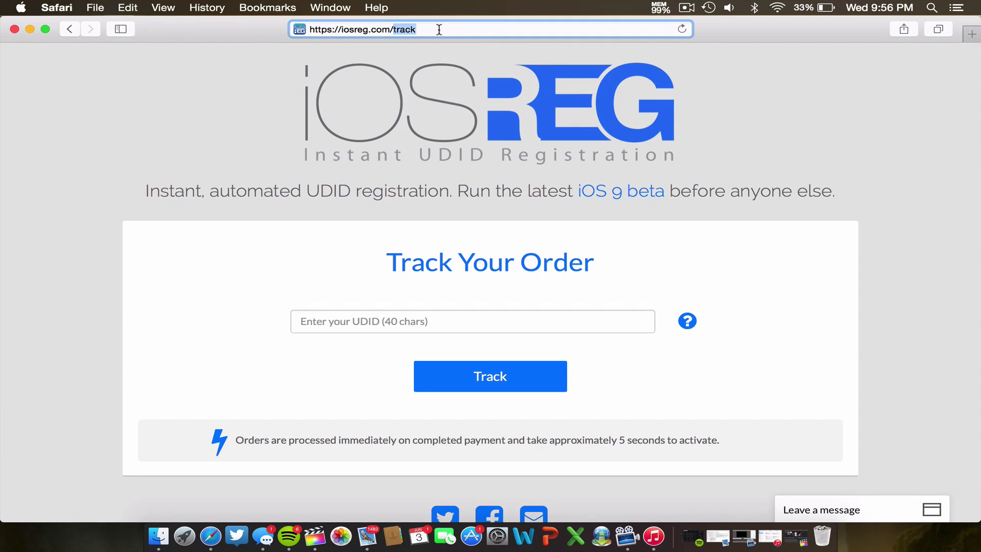
text(success)
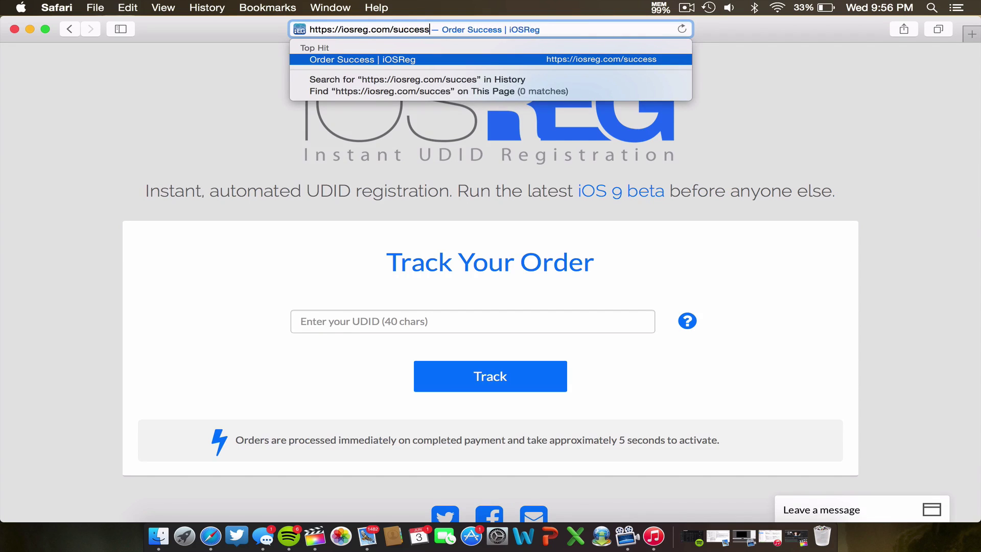
key(Return)
scroll(482, 319, down, 3)
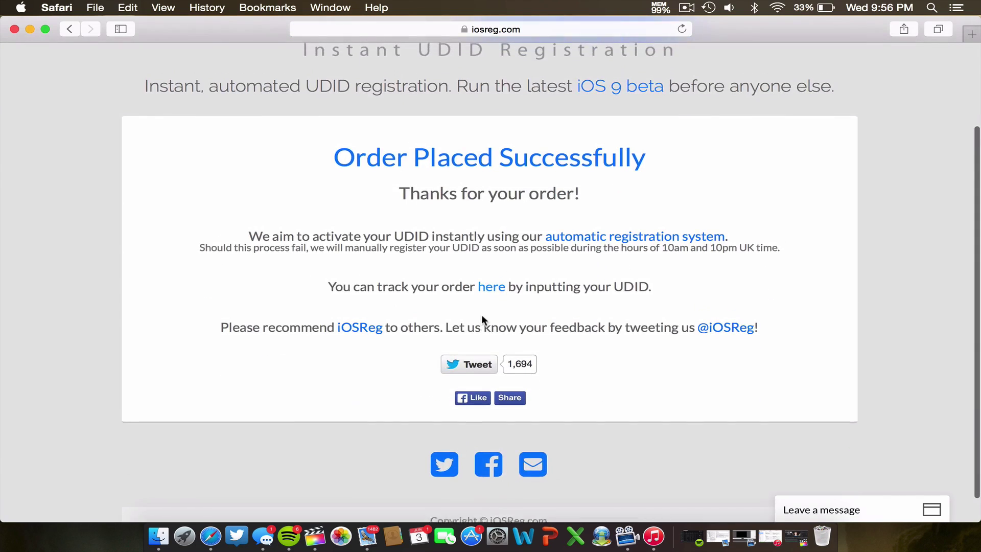
scroll(481, 314, up, 1)
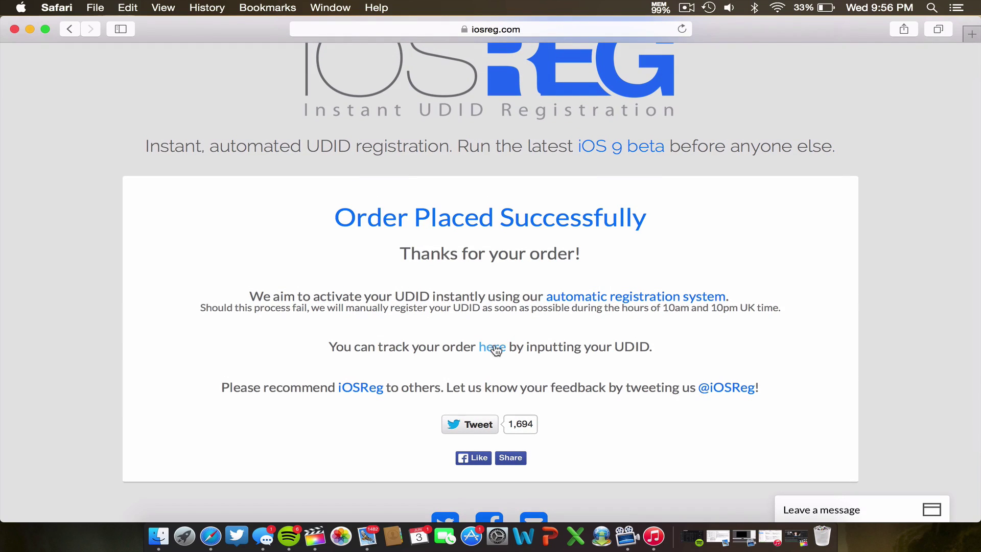
scroll(495, 345, up, 3)
scroll(495, 345, down, 1)
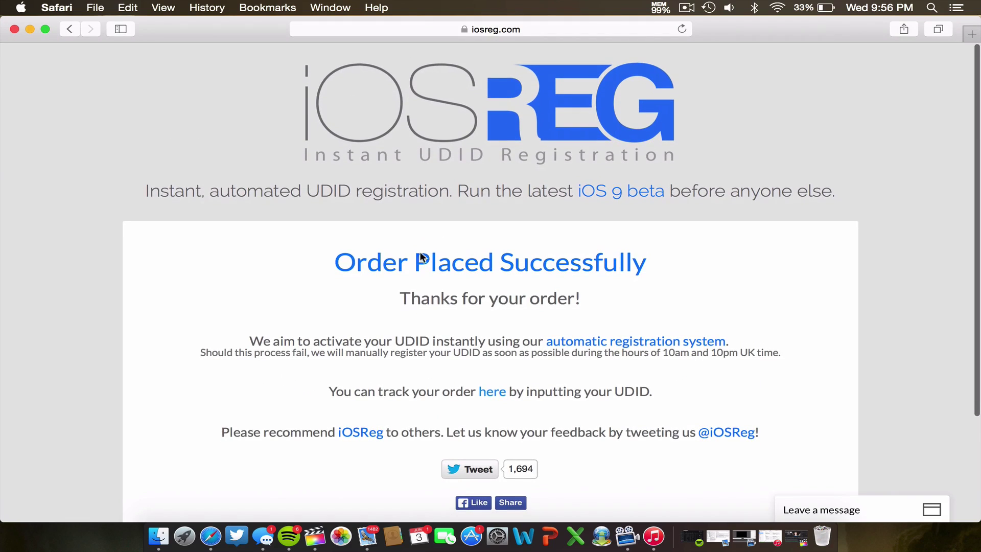
Return to the iOSReg home page and review the UDID entry field and the purchase options again
click(332, 100)
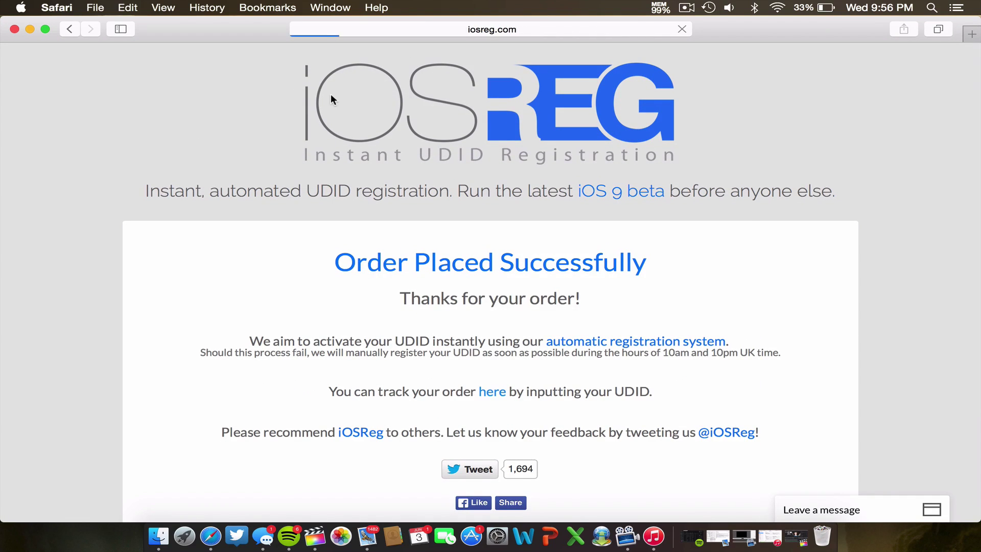
scroll(532, 361, down, 2)
scroll(532, 361, down, 3)
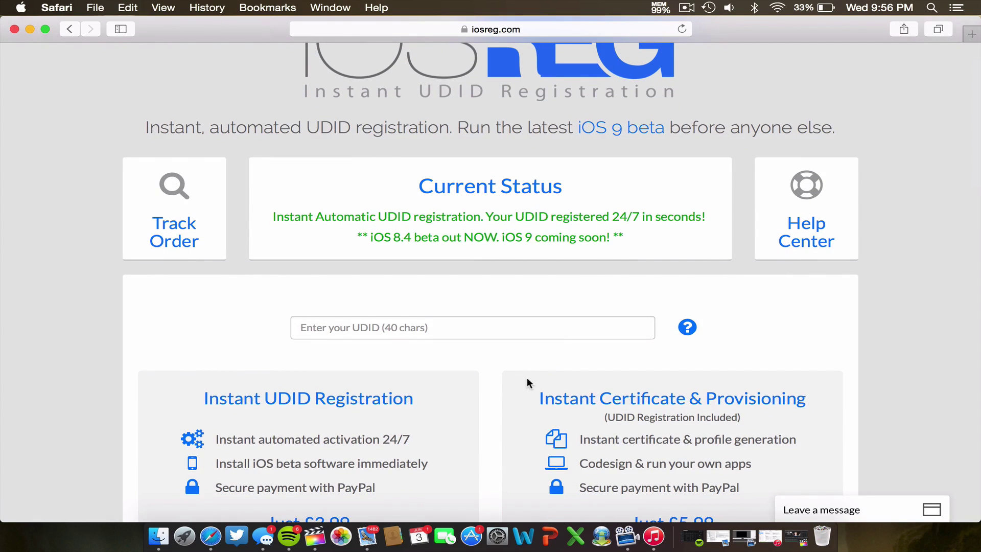
scroll(545, 377, down, 10)
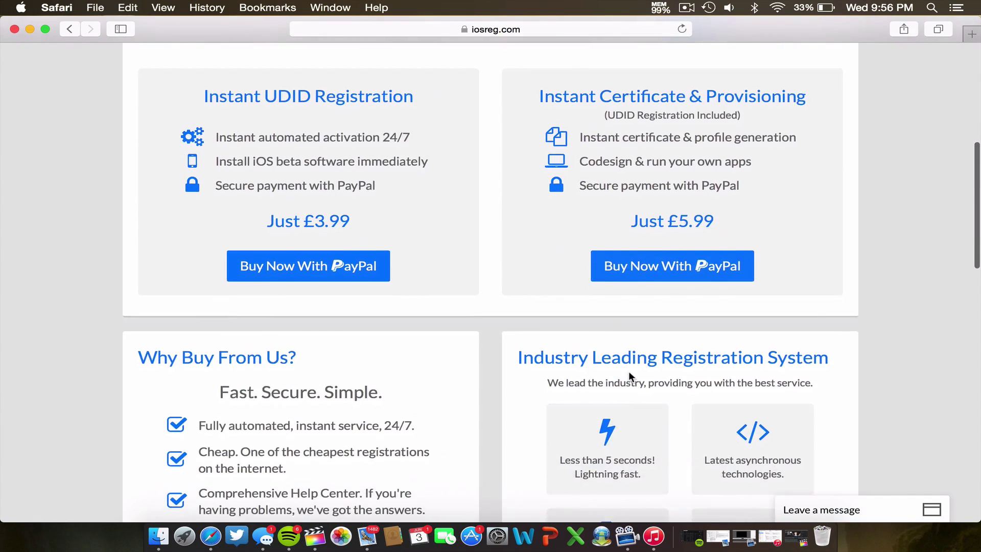
scroll(629, 373, down, 12)
scroll(630, 374, up, 10)
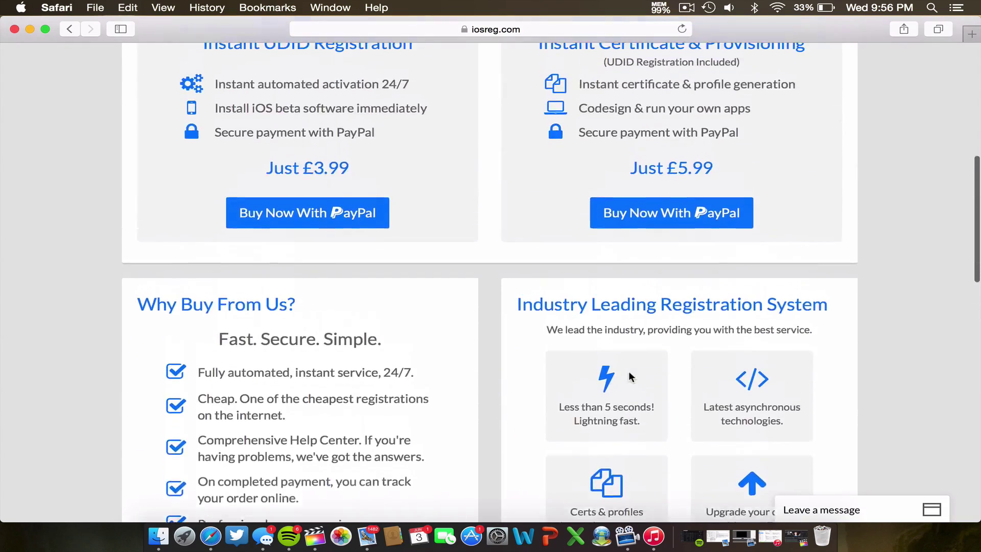
scroll(629, 371, up, 10)
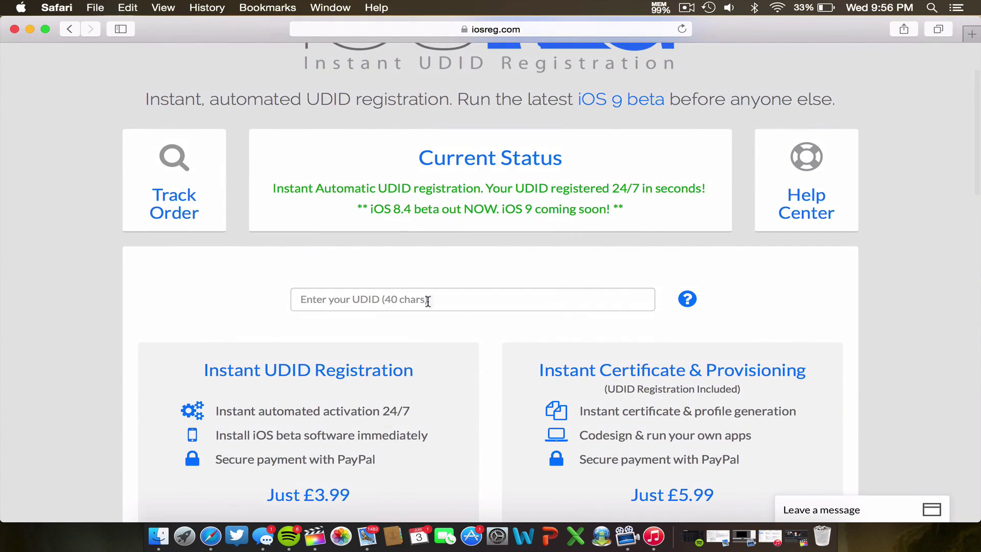
scroll(189, 171, up, 3)
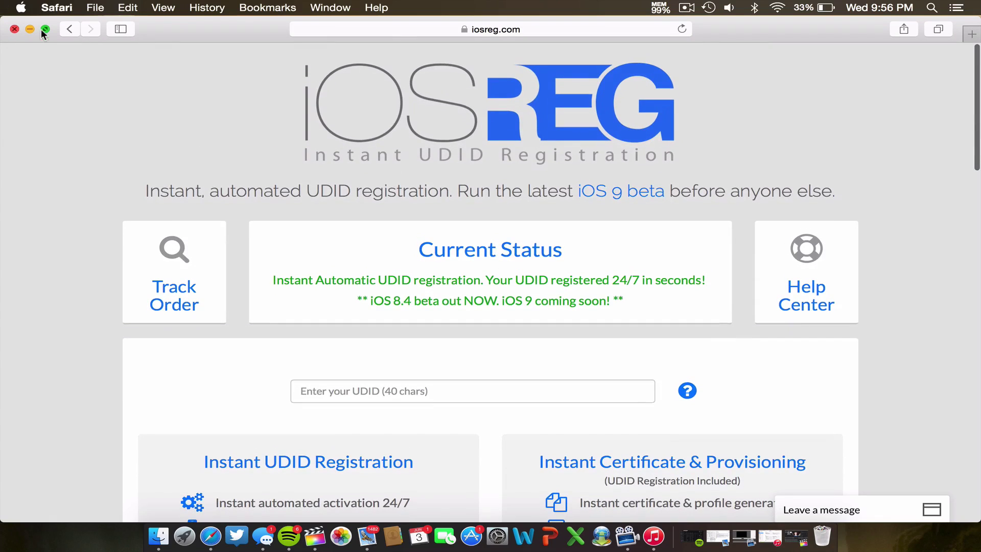
Minimize the browser, switch to iTunes, and display the iPhone's UDID in place of its serial number in the device summary
click(30, 29)
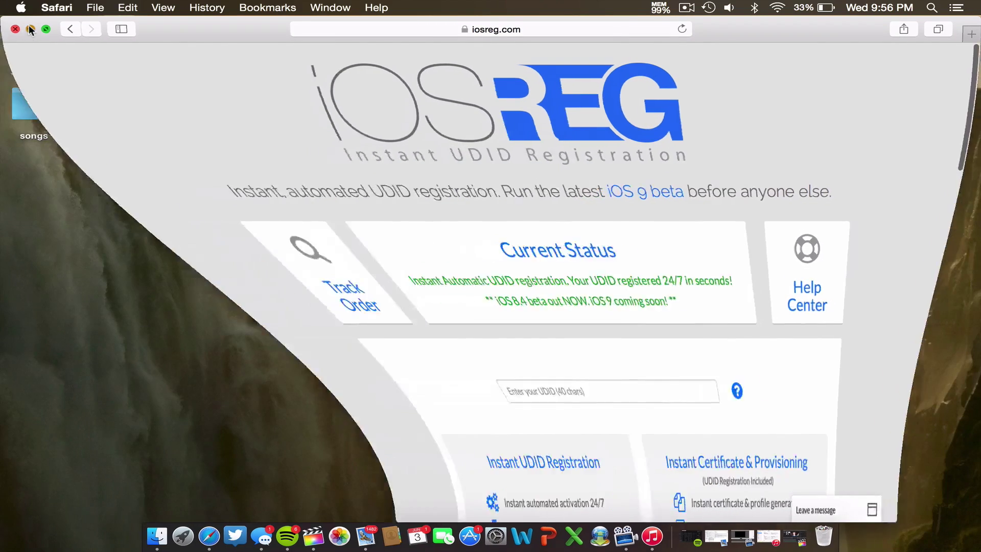
click(758, 531)
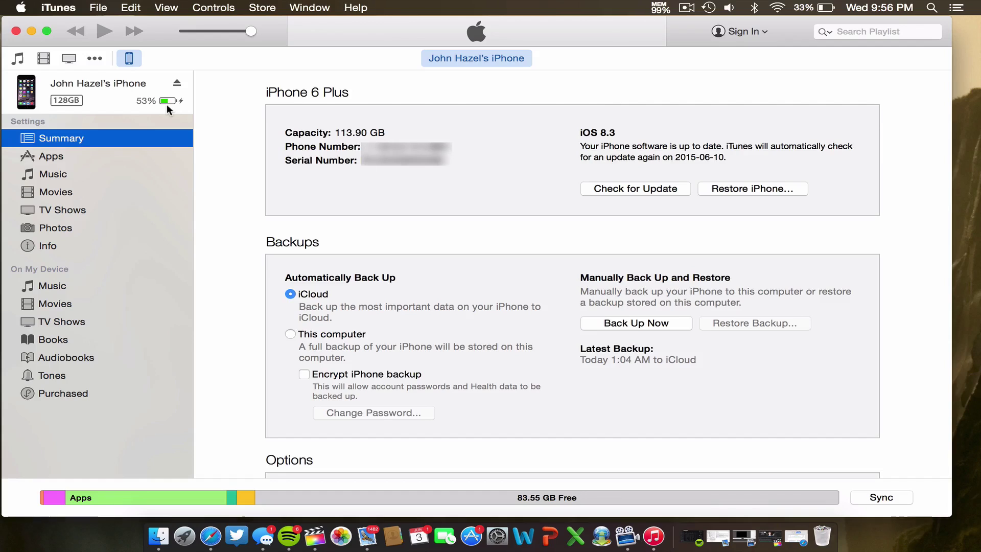
click(327, 160)
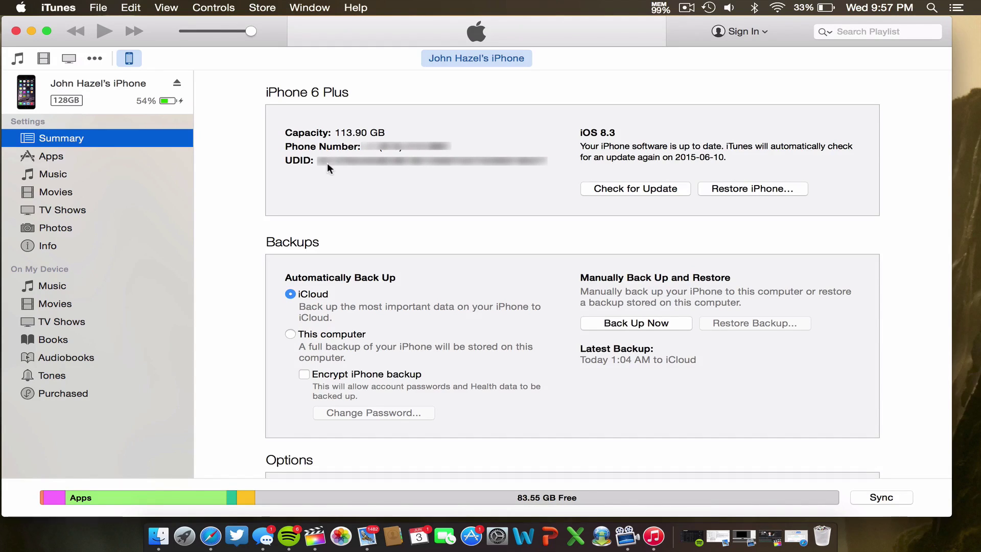
click(424, 161)
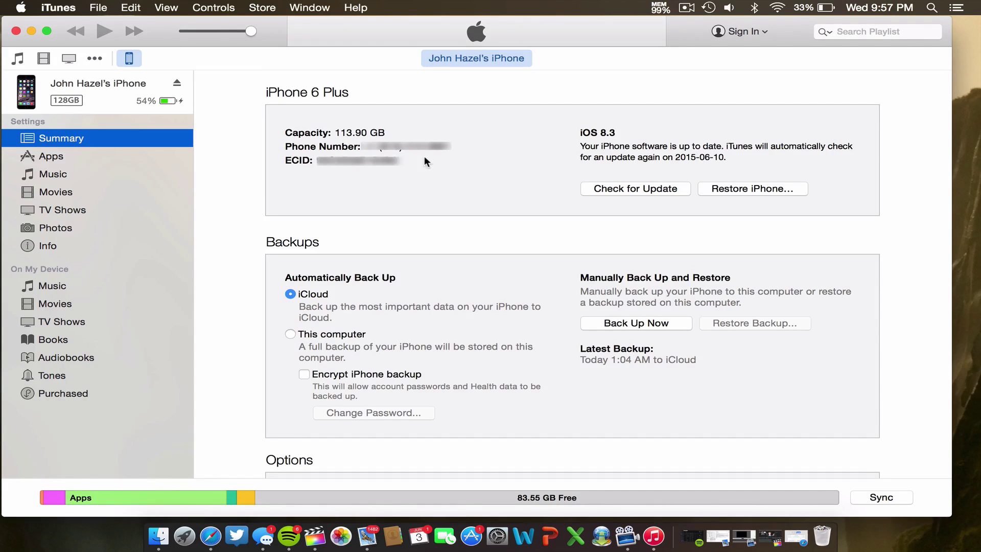
click(345, 161)
click(346, 160)
click(362, 160)
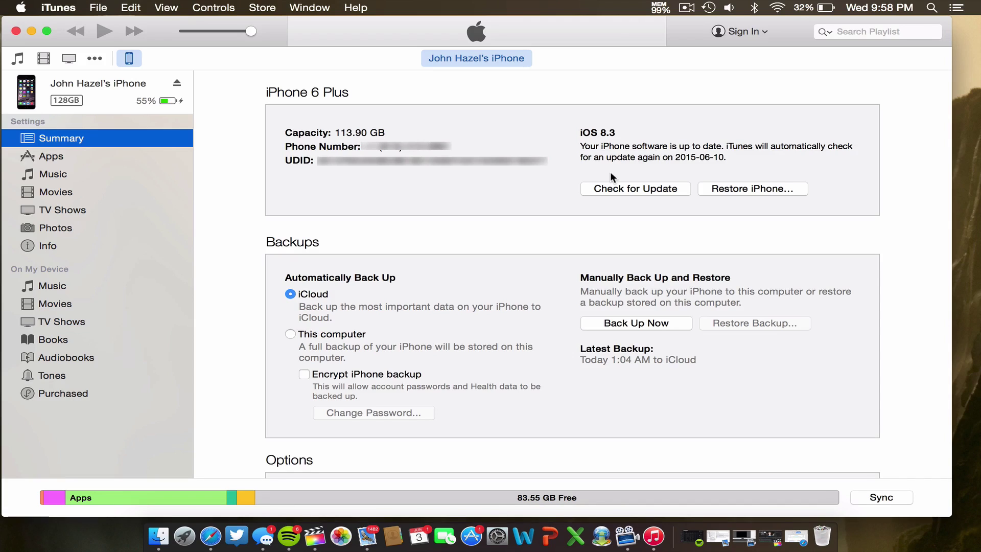
Bring up the file chooser for manually selecting an iPhone update file, view it twice, and dismiss it without choosing a file
alt+click(636, 189)
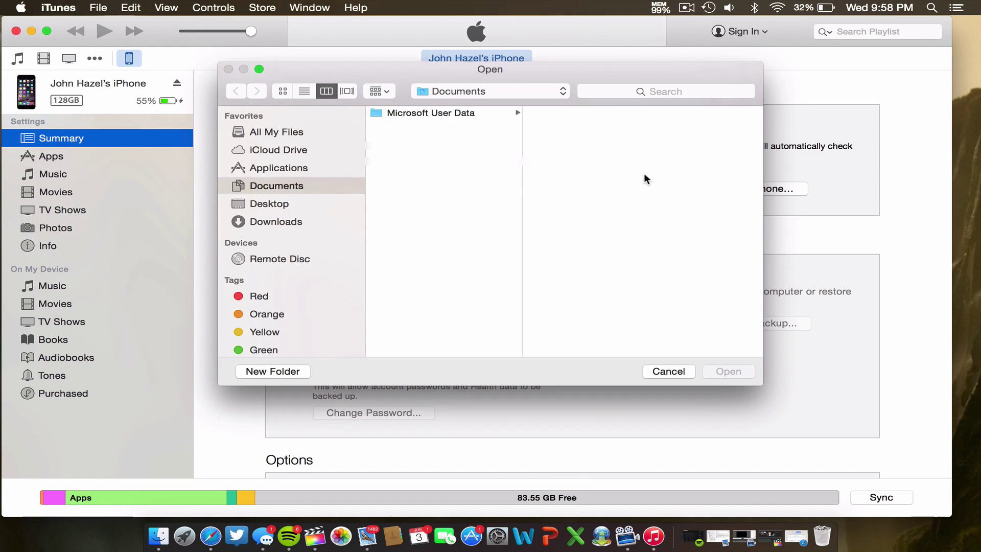
click(660, 370)
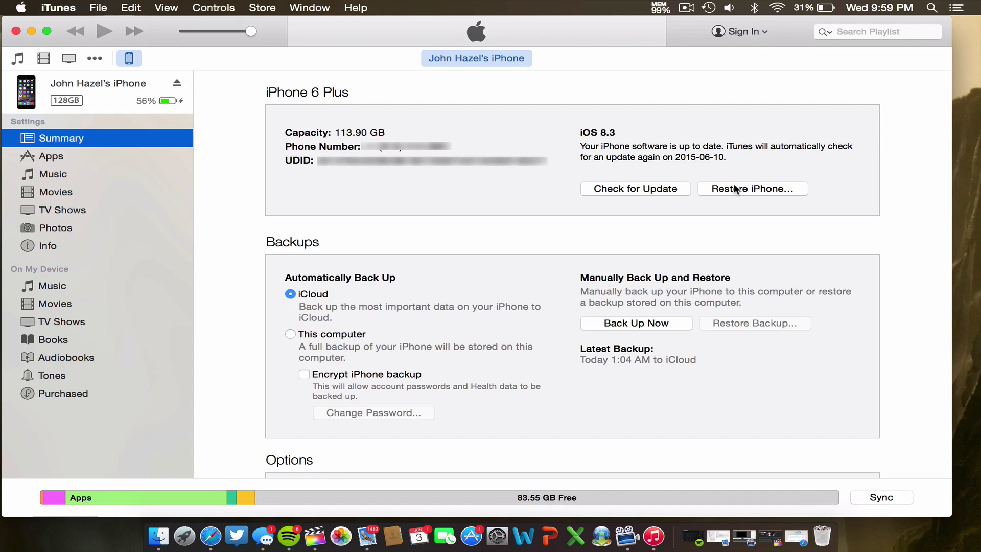
click(625, 187)
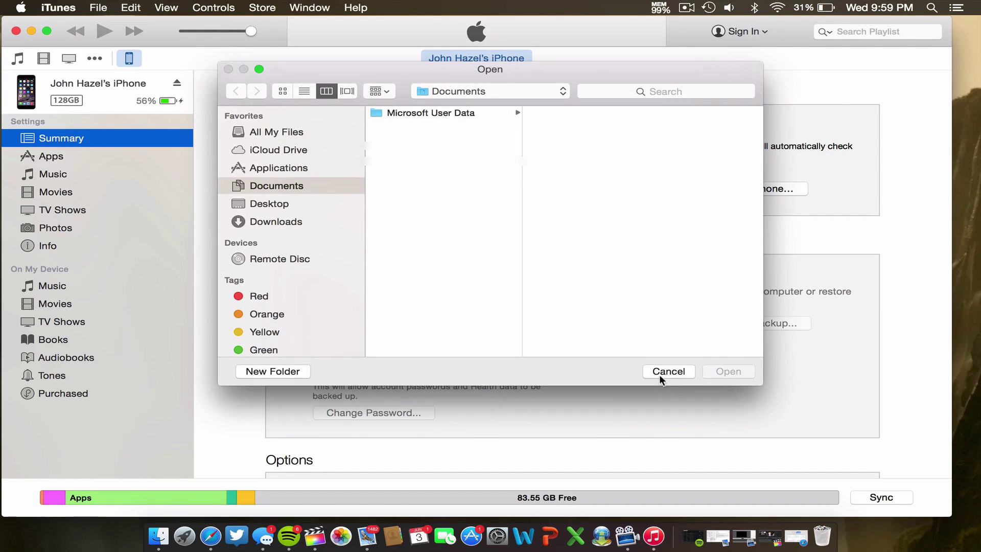
click(660, 377)
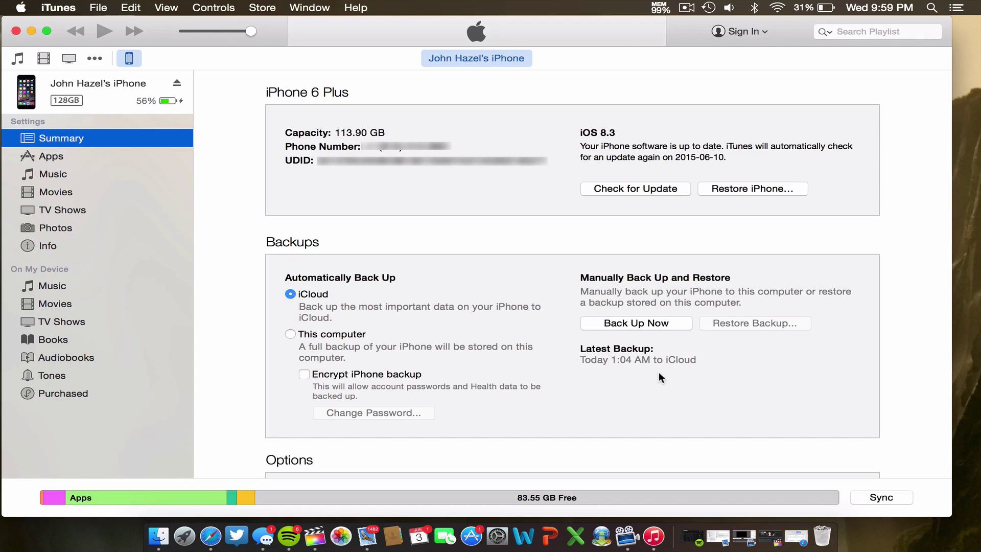
Minimize iTunes, switch to Safari, and review the iOSReg home page from the purchase options through the customer reviews, ending back at the page header
click(31, 31)
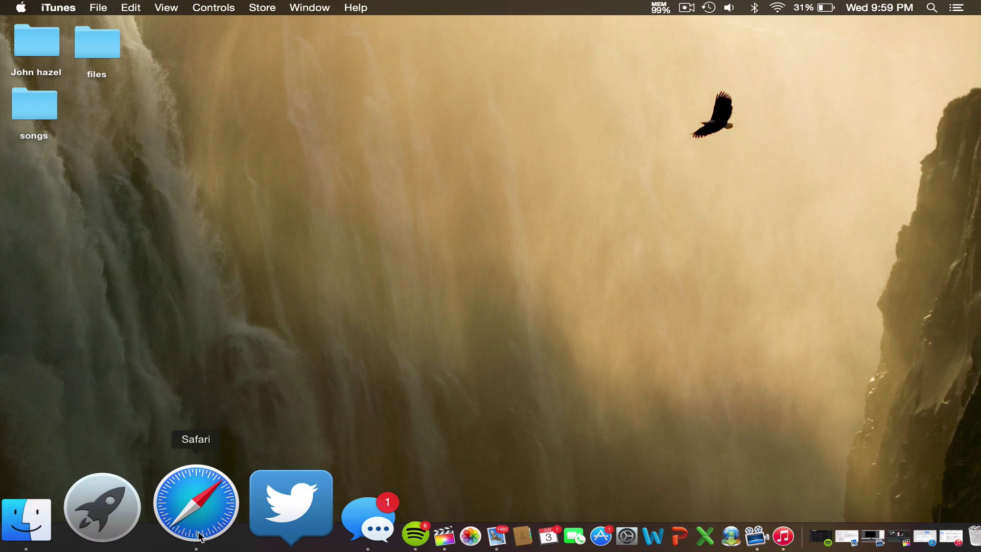
click(198, 533)
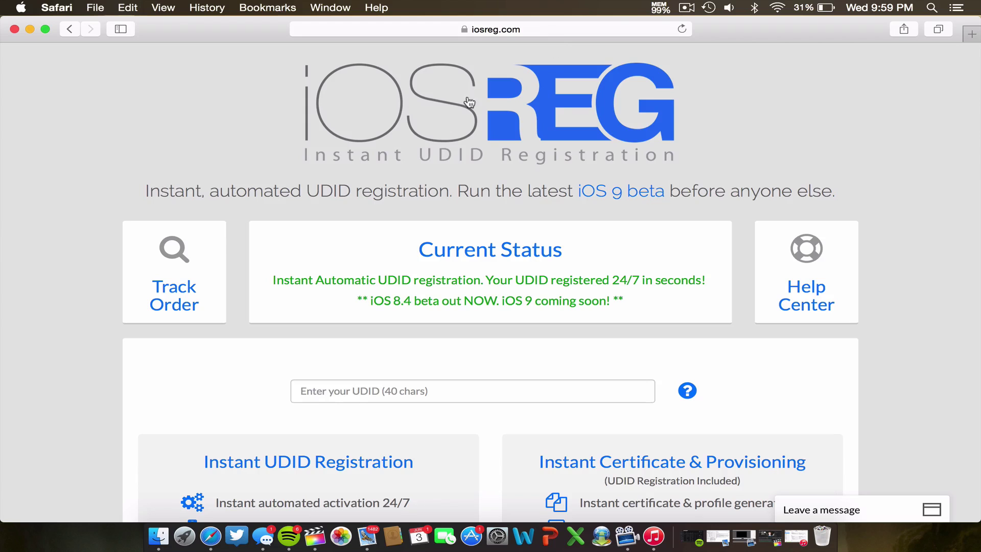
scroll(726, 201, down, 4)
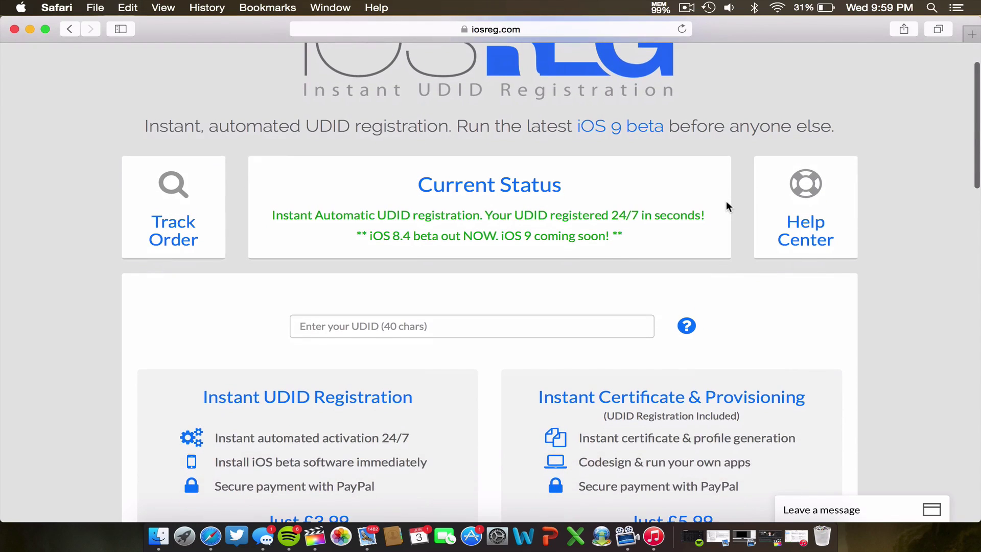
scroll(714, 193, down, 3)
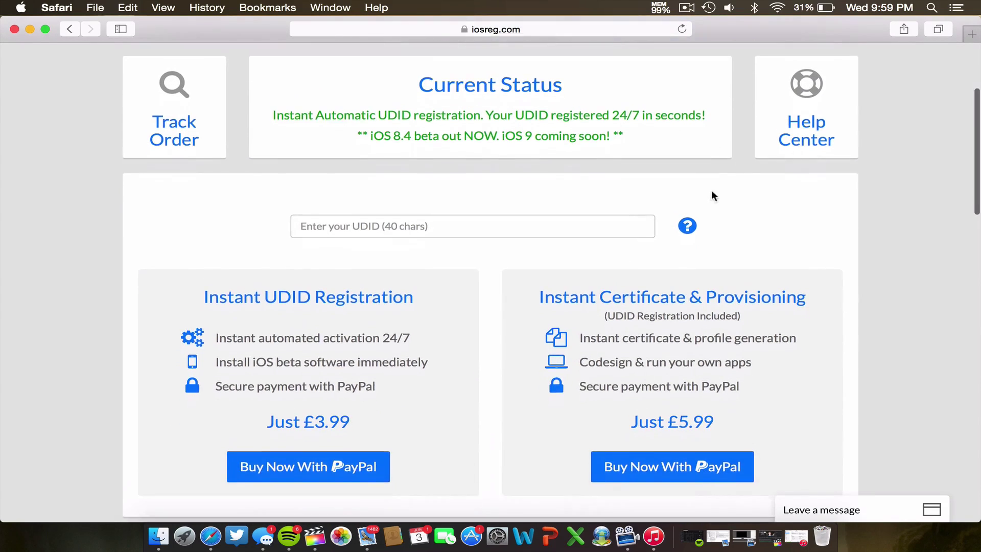
scroll(762, 238, down, 15)
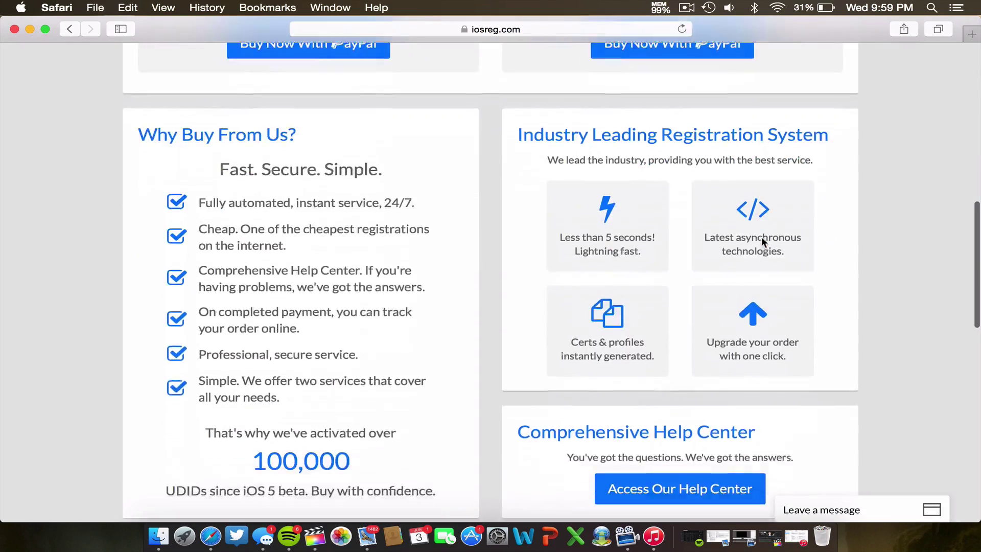
scroll(762, 241, down, 13)
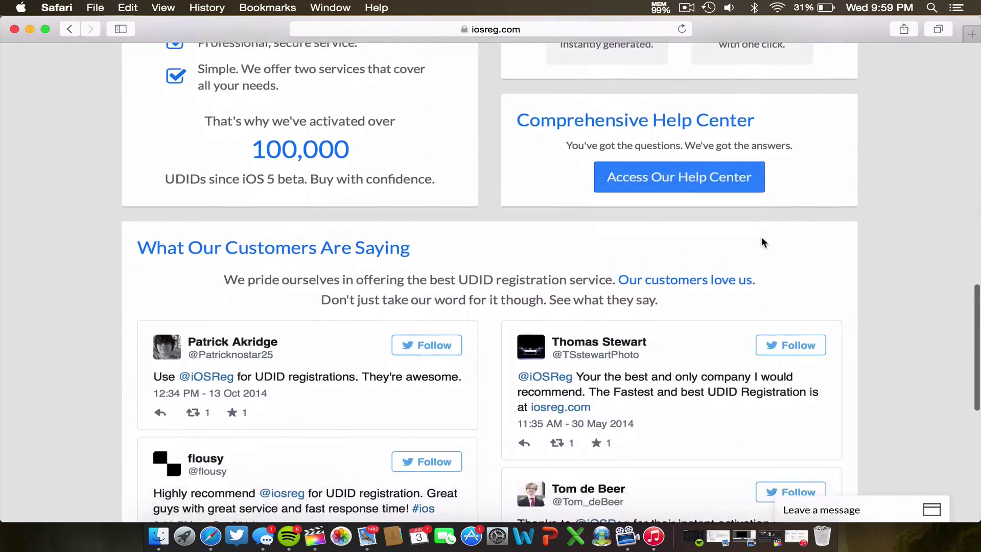
scroll(761, 237, down, 5)
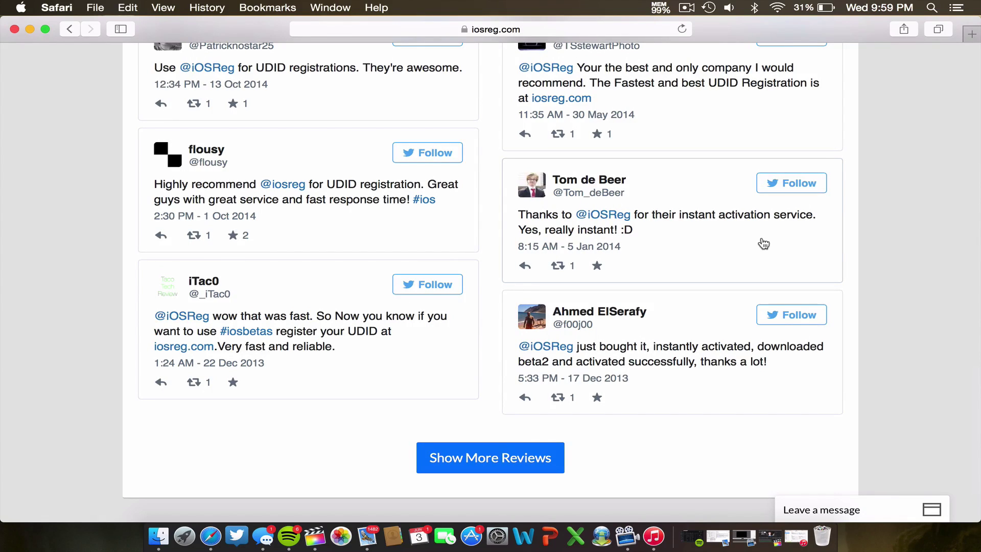
scroll(763, 243, up, 2)
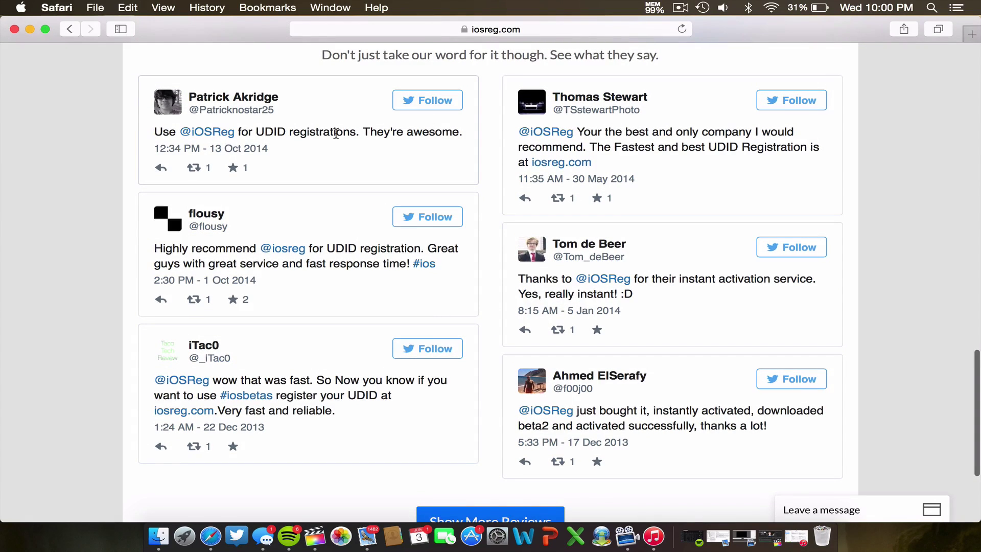
scroll(361, 137, up, 15)
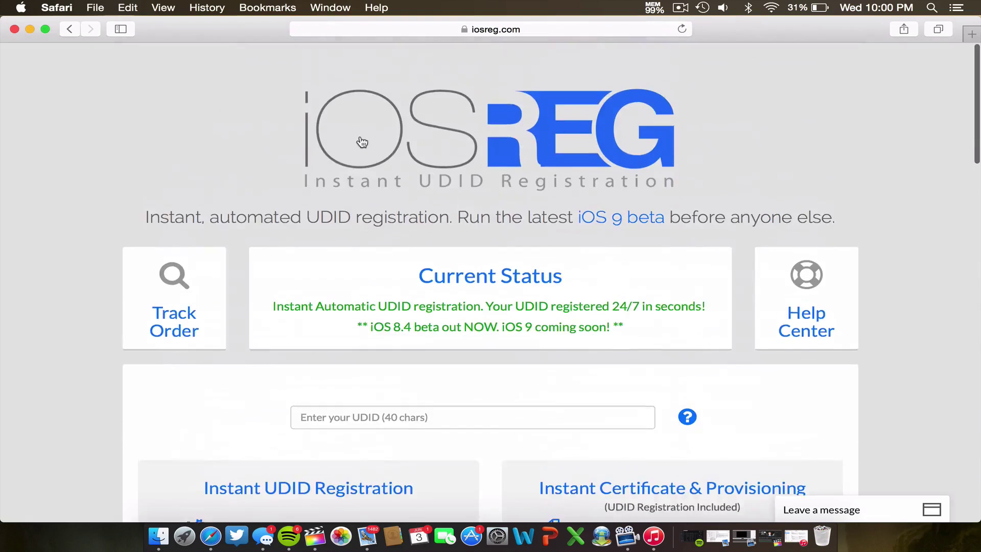